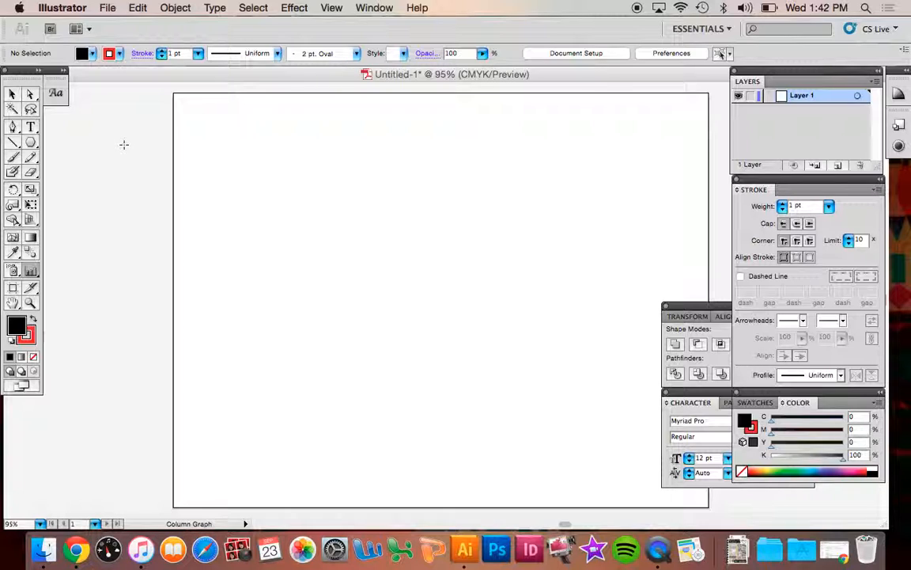
Draw a black rectangle with a red outline in the artboard's upper area and a rounded rectangle beside it
drag(32, 147, 76, 145)
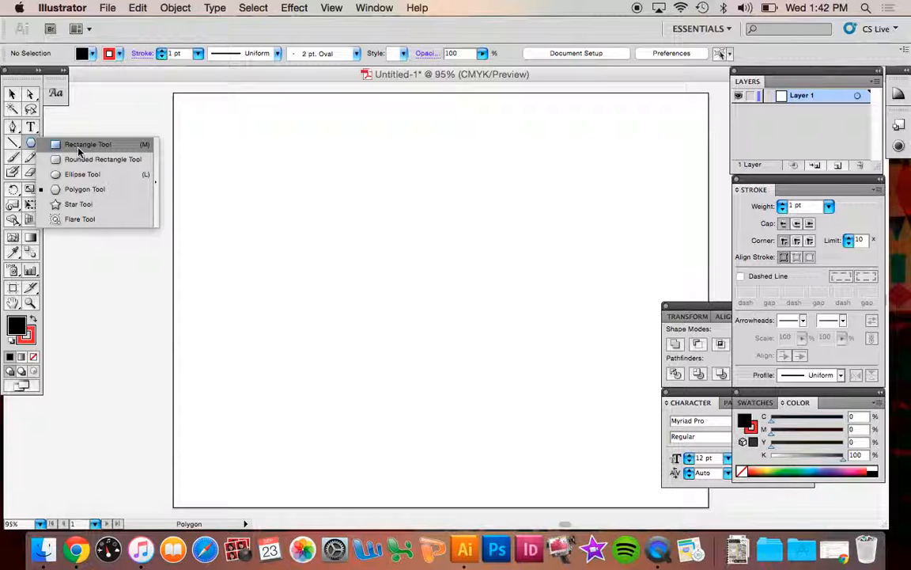
drag(77, 148, 33, 144)
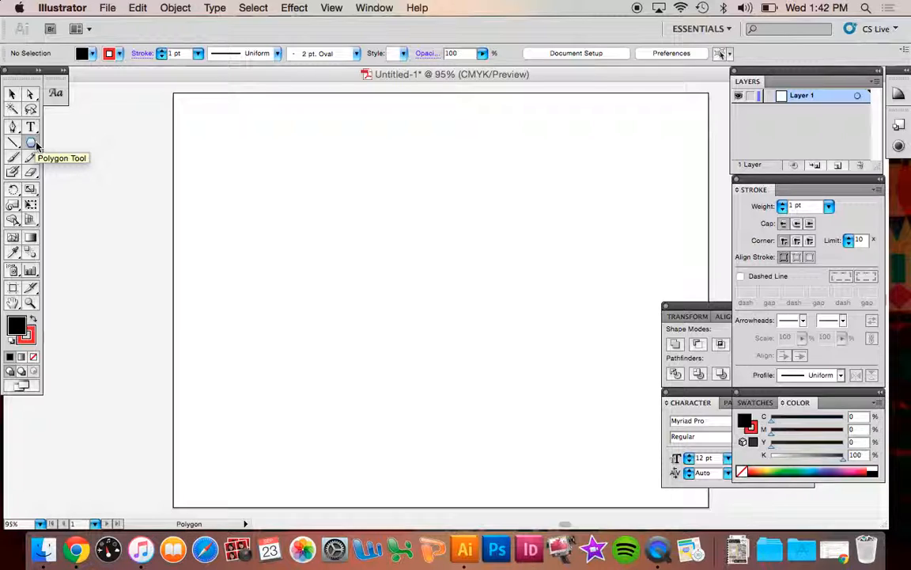
drag(30, 146, 70, 144)
drag(207, 144, 354, 268)
drag(26, 149, 75, 158)
drag(405, 148, 590, 268)
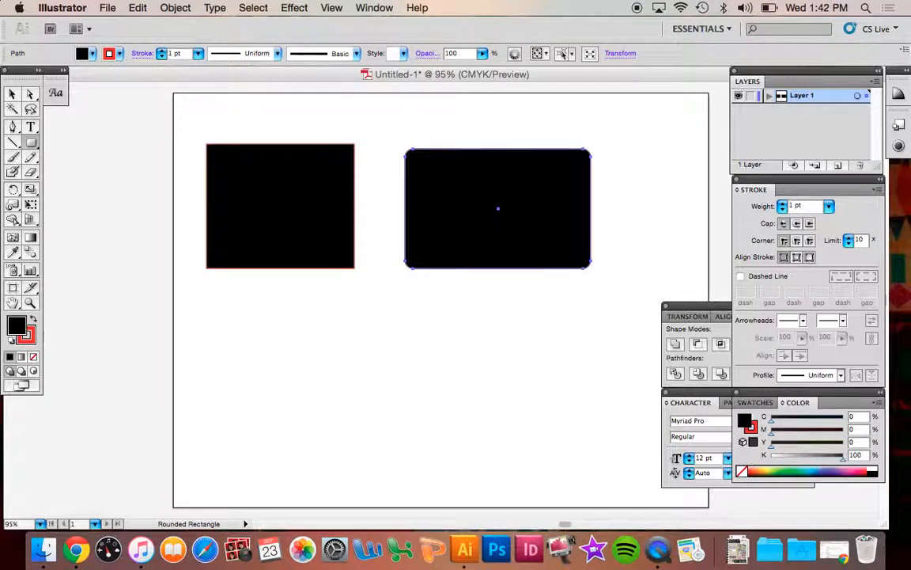
Reshape the rounded rectangle by moving its top-left anchor point up and inward to about X 396 pt, Y 32 pt
click(32, 95)
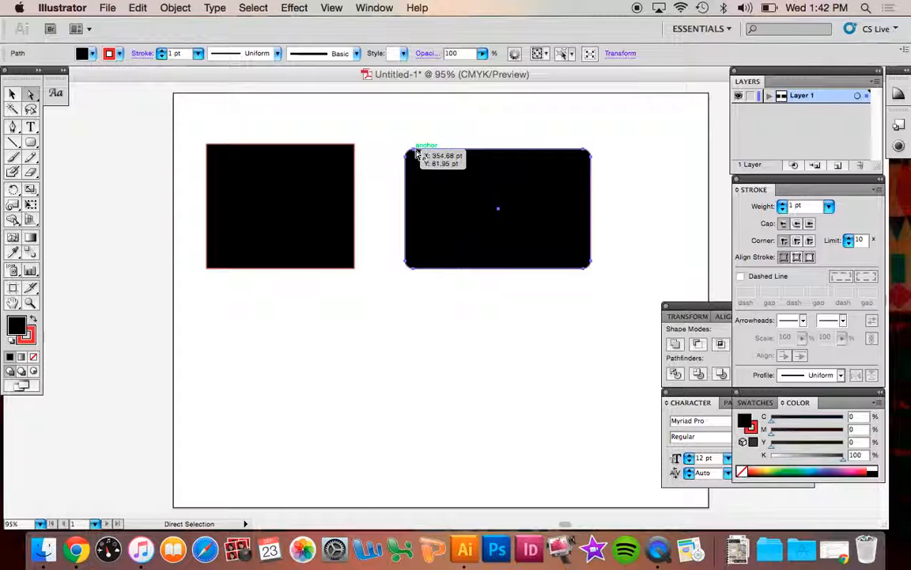
drag(415, 153, 466, 117)
click(423, 122)
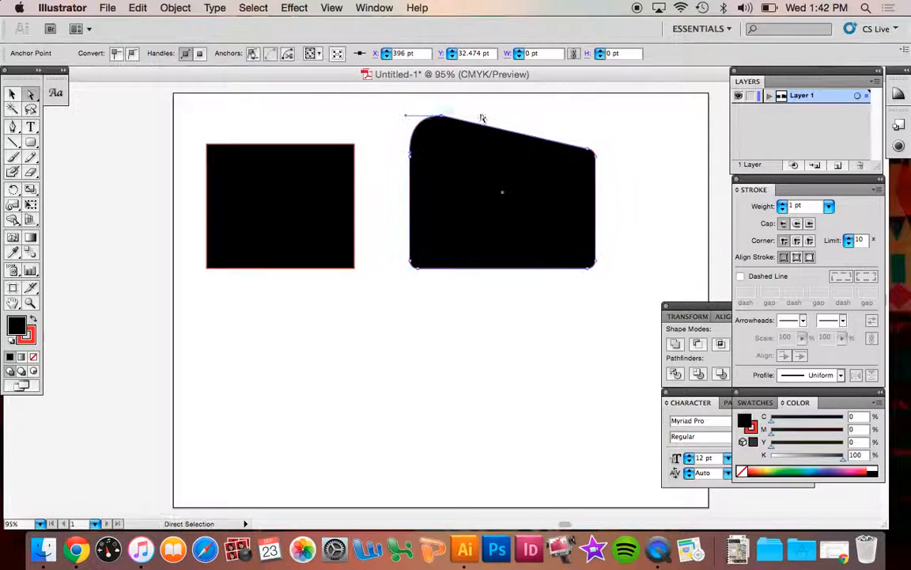
click(722, 189)
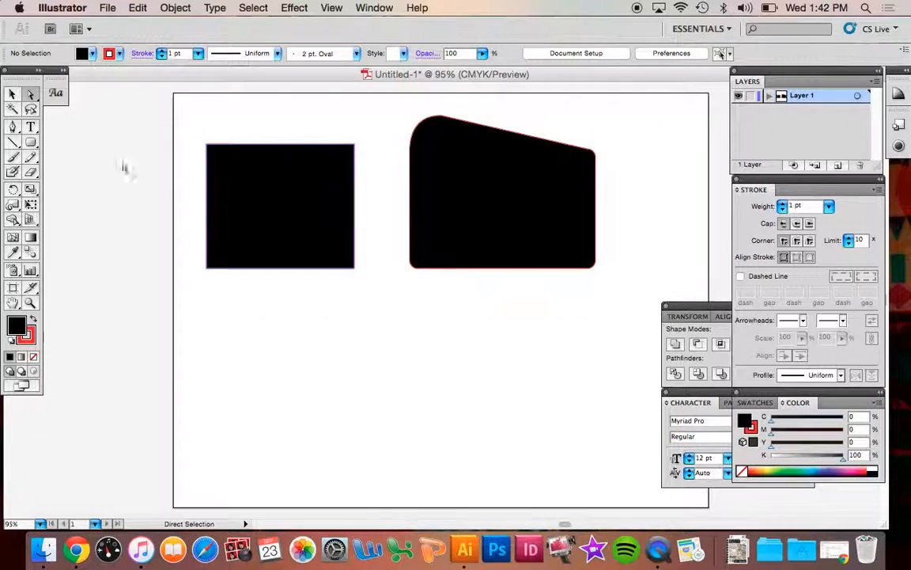
Create a 22-sided polygon with a 132.1179 pt radius and place it below the two black shapes
drag(31, 142, 87, 192)
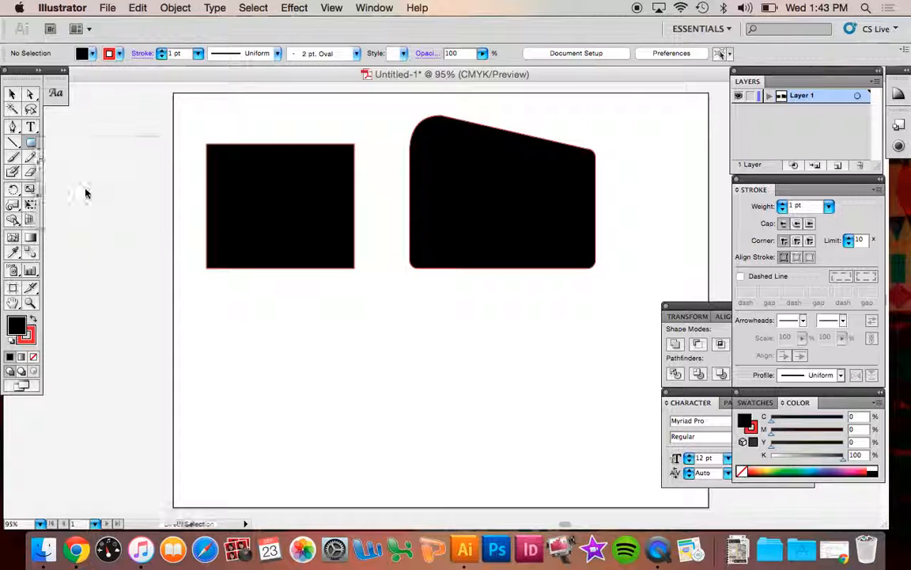
click(348, 326)
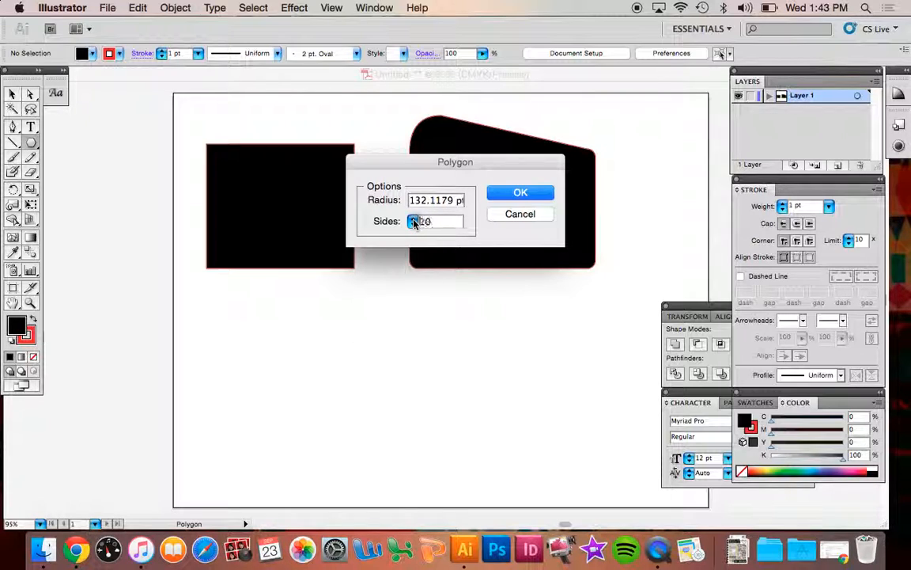
key(Return)
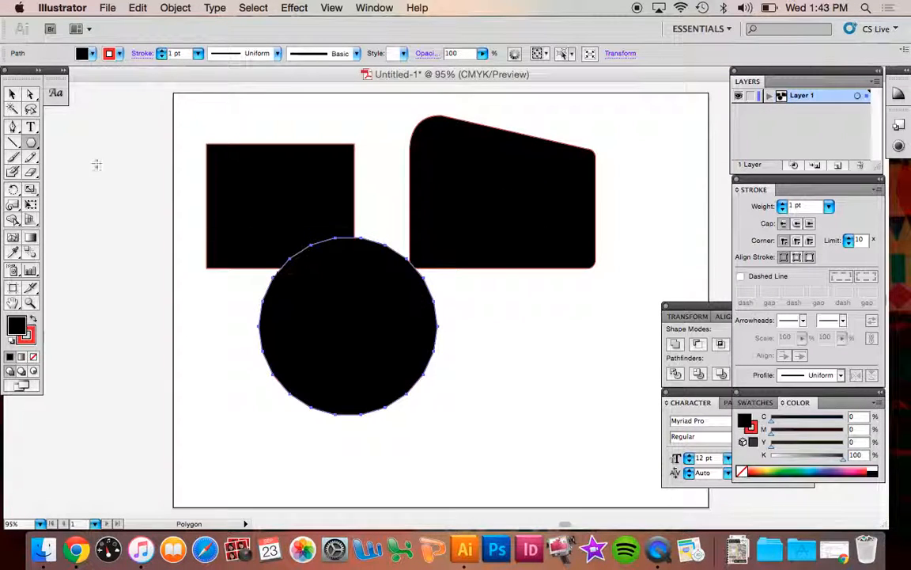
click(13, 93)
drag(362, 275, 462, 339)
click(659, 364)
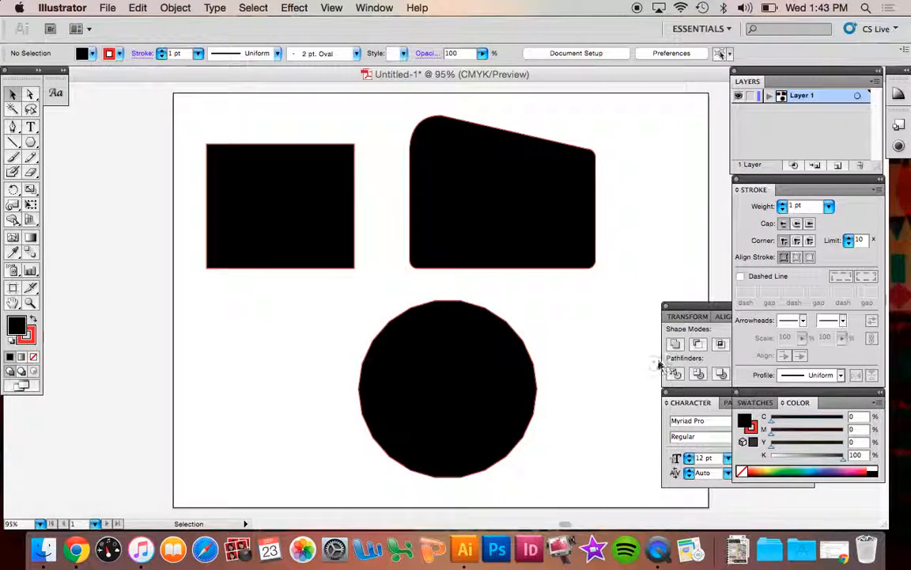
Swap the 22-sided polygon's fill and stroke colors and set its stroke weight to 6 pt
click(35, 321)
click(486, 345)
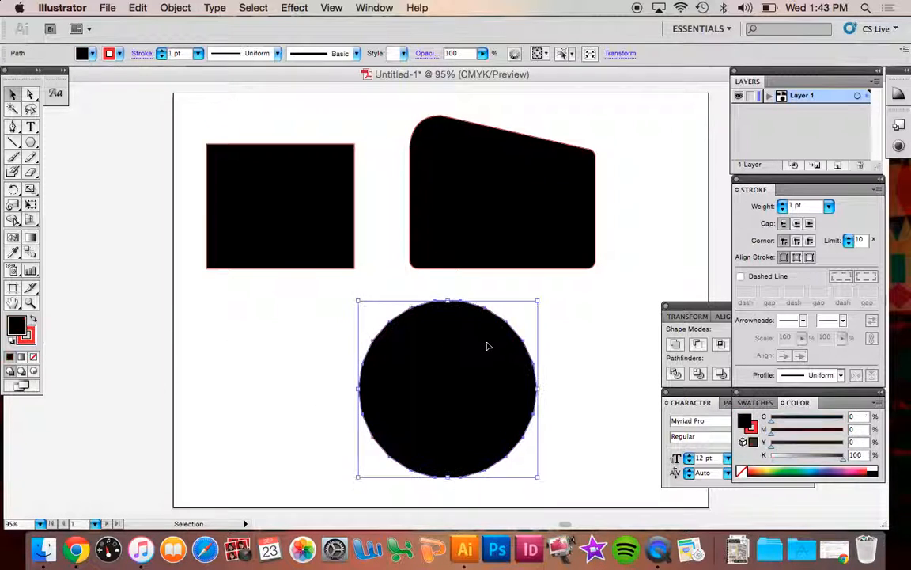
click(35, 321)
click(544, 356)
click(372, 391)
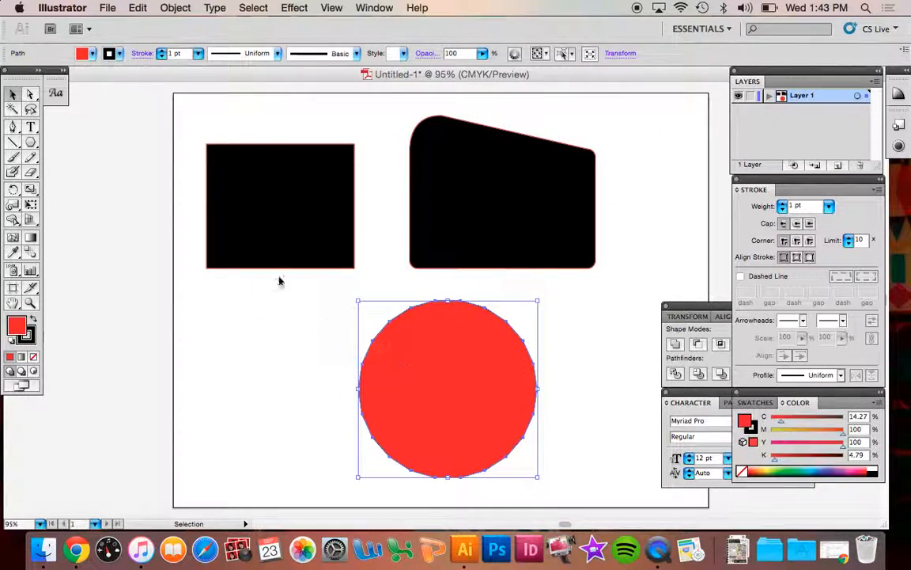
click(197, 53)
click(190, 120)
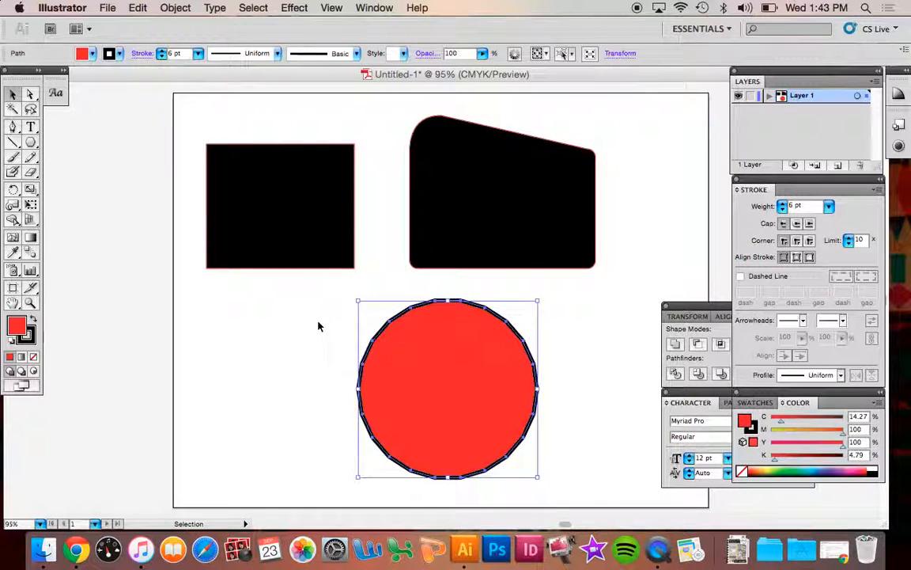
click(321, 327)
Create a triangle as a 3-sided polygon with a 132.1179 pt radius and place it beneath the black rectangle
drag(30, 142, 87, 206)
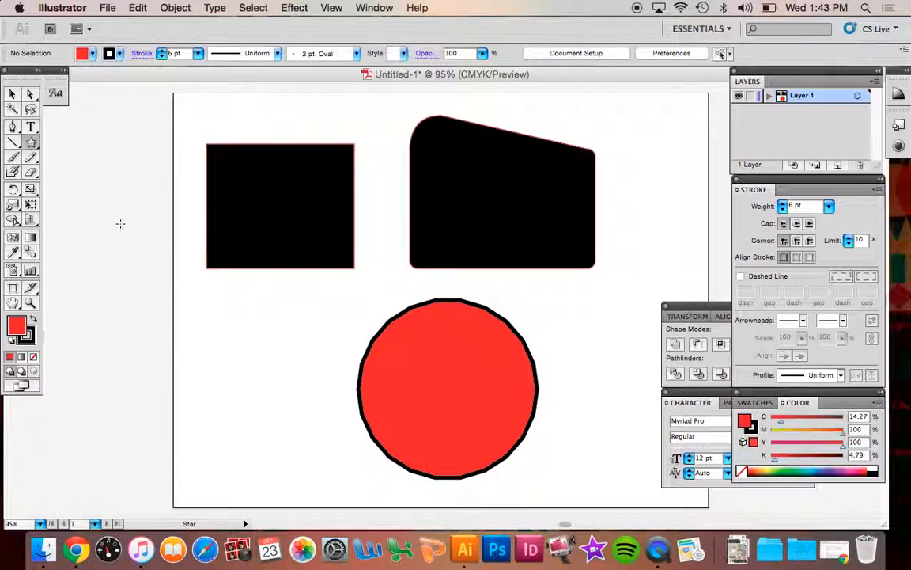
drag(30, 142, 118, 190)
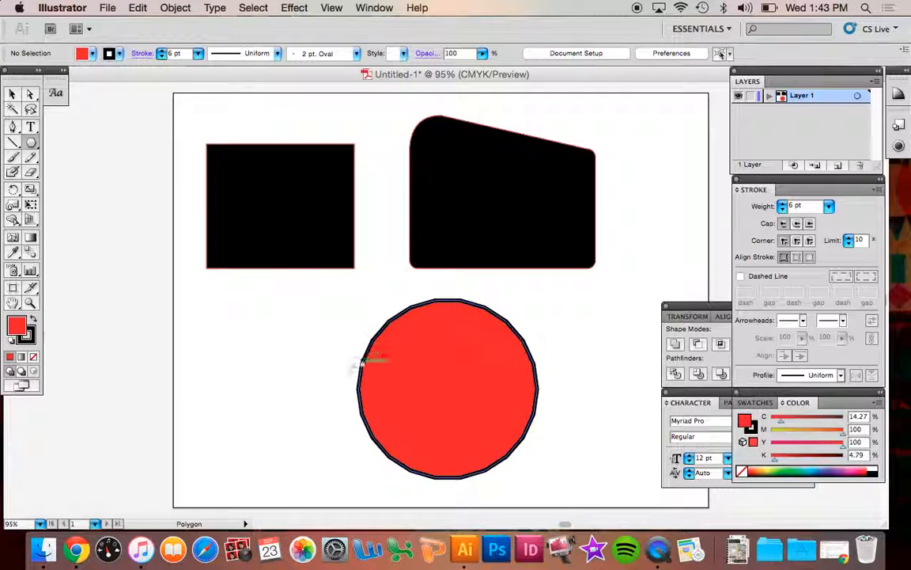
drag(30, 142, 87, 195)
click(235, 314)
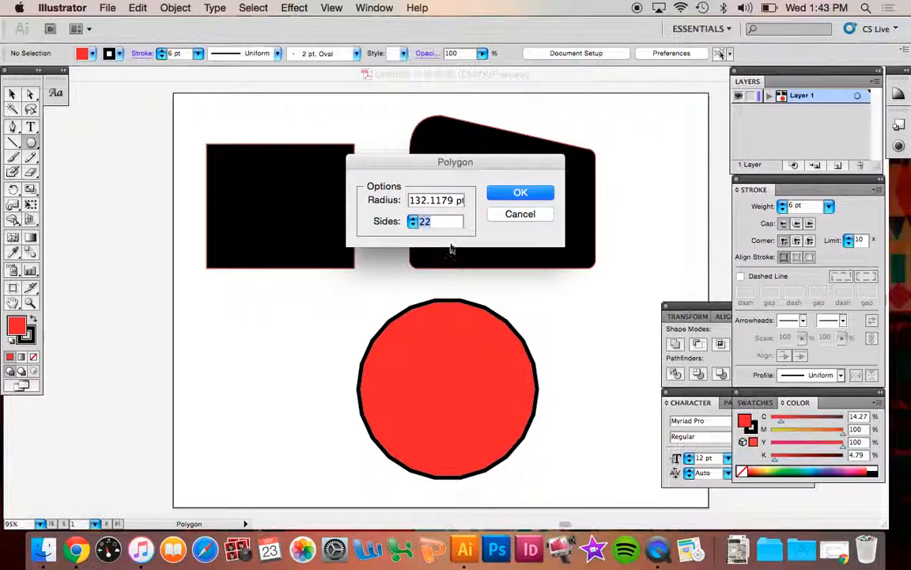
text(3)
key(Return)
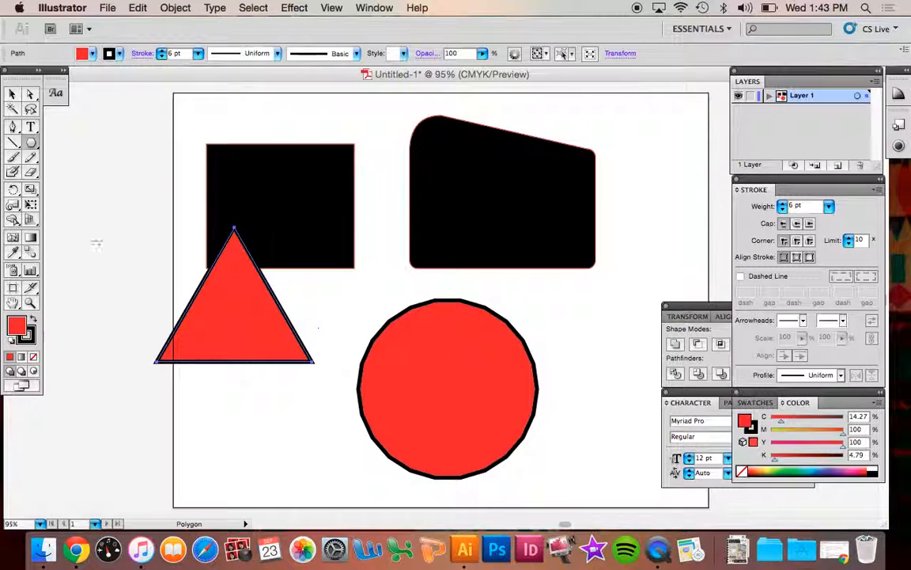
click(12, 93)
drag(204, 350, 227, 416)
Create a 14-point star with radii of 25 pt and 50 pt near the reshaped rounded rectangle
drag(30, 142, 75, 203)
click(626, 152)
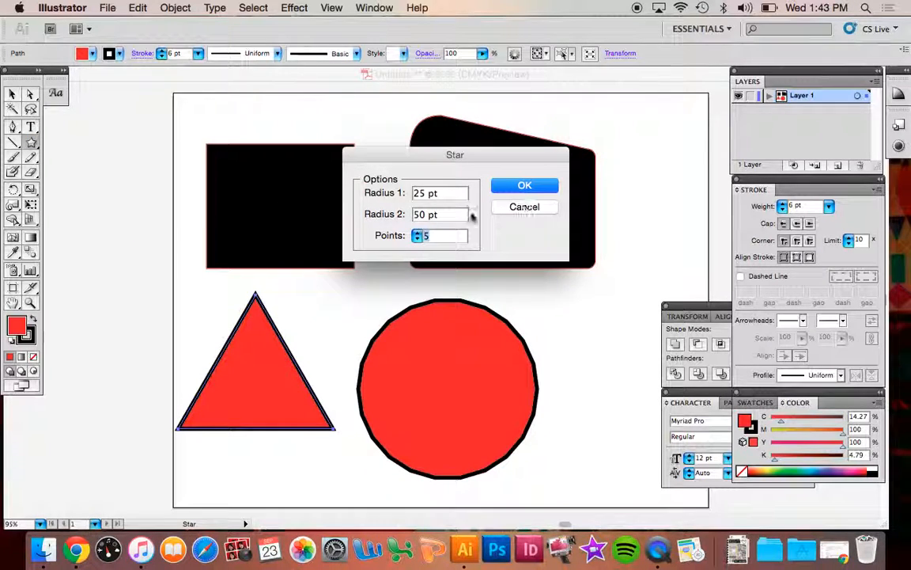
text(14)
click(525, 187)
Enlarge the star and move it beside the round 22-sided polygon
click(13, 94)
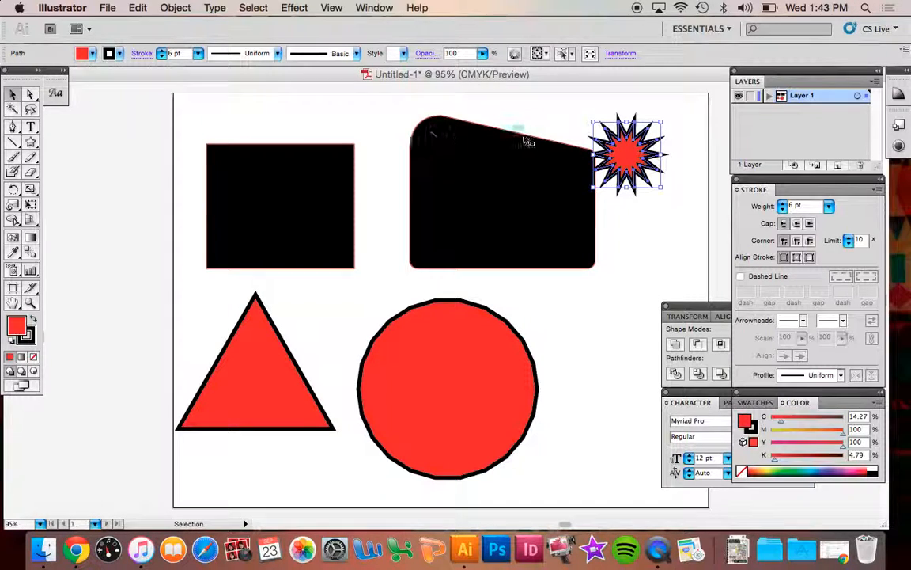
drag(663, 189, 699, 225)
drag(622, 213, 594, 349)
click(187, 197)
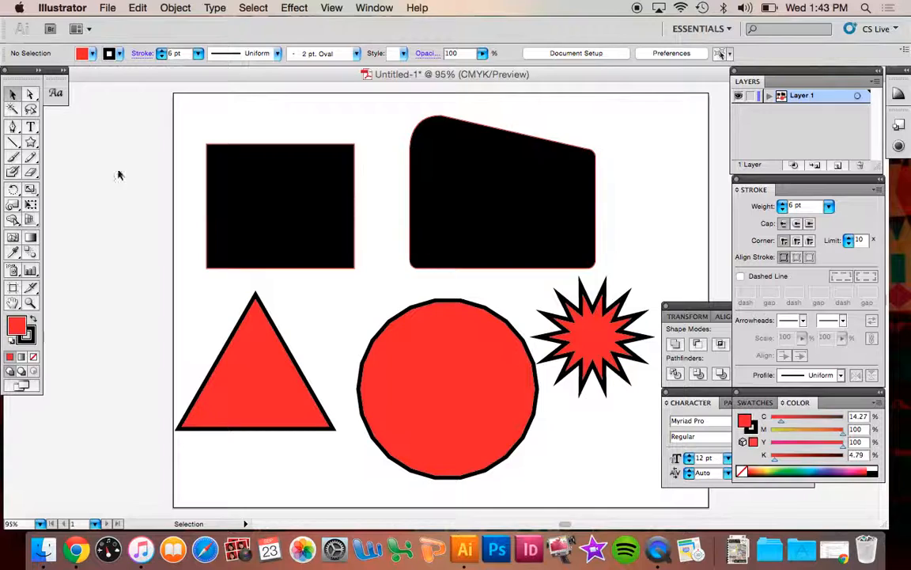
Draw a flare centered on the black rectangle with its rings extending toward the star
drag(31, 143, 99, 219)
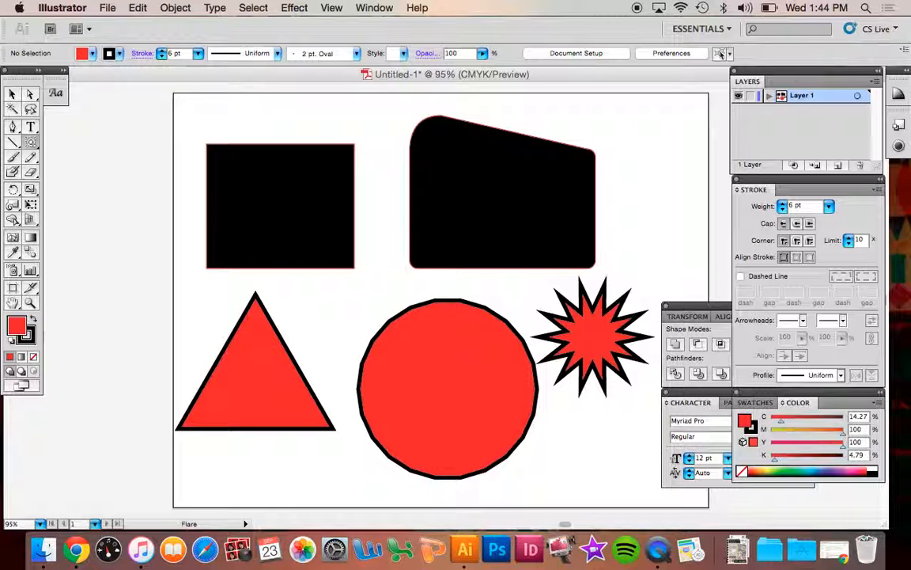
drag(283, 176, 354, 186)
drag(354, 187, 480, 255)
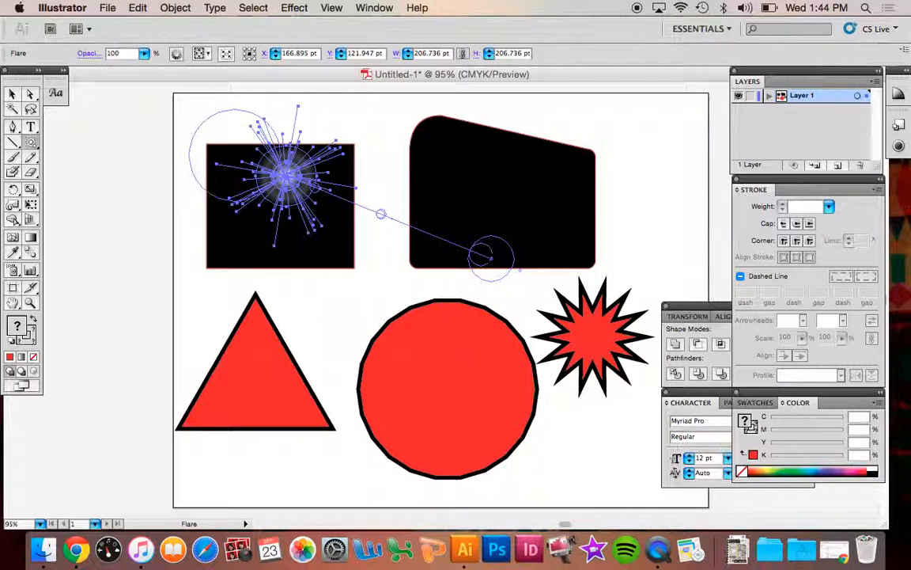
drag(480, 255, 522, 275)
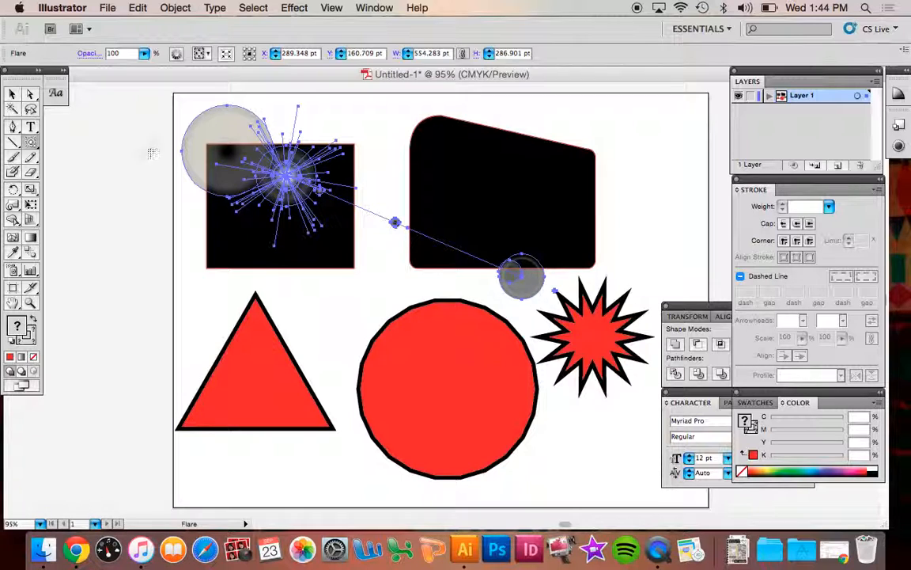
click(12, 94)
click(83, 138)
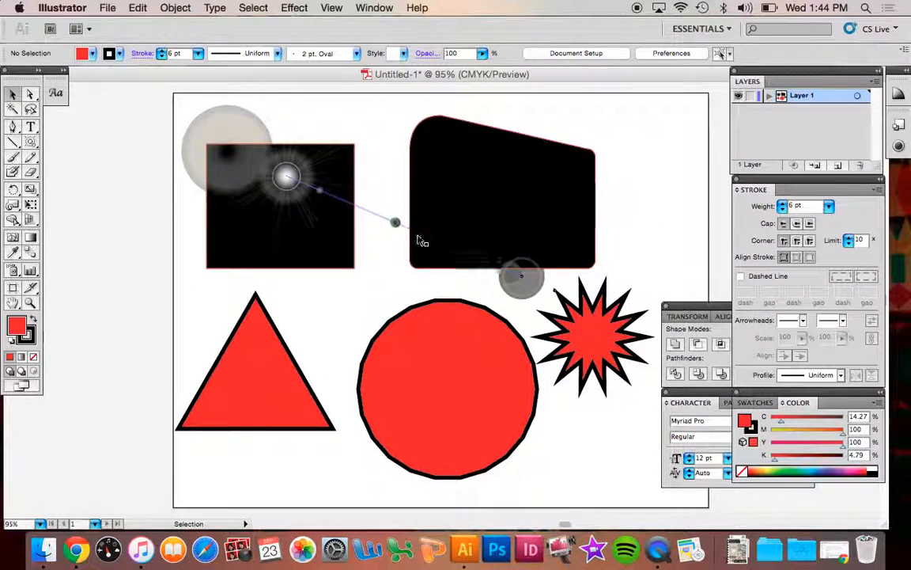
Reposition the flare over the two black shapes and delete it
drag(286, 176, 469, 184)
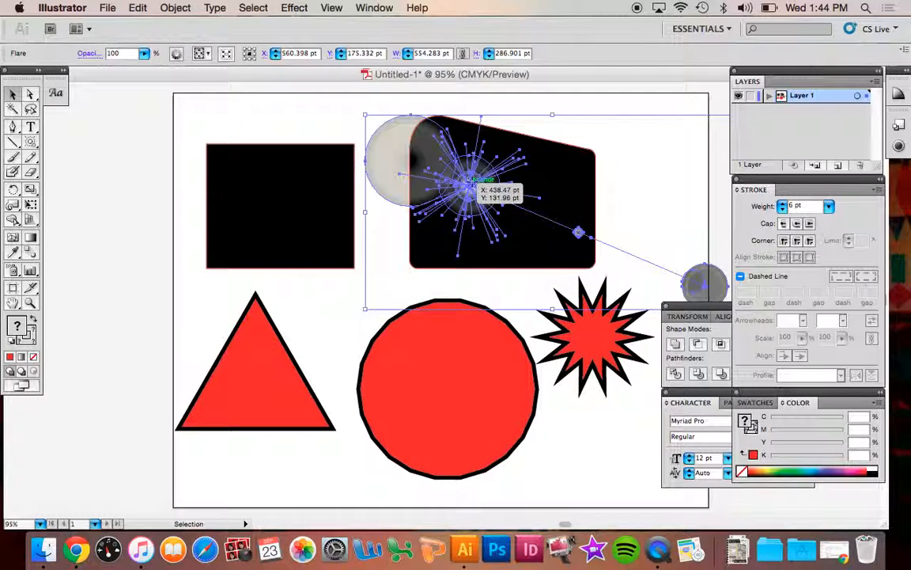
drag(470, 184, 322, 204)
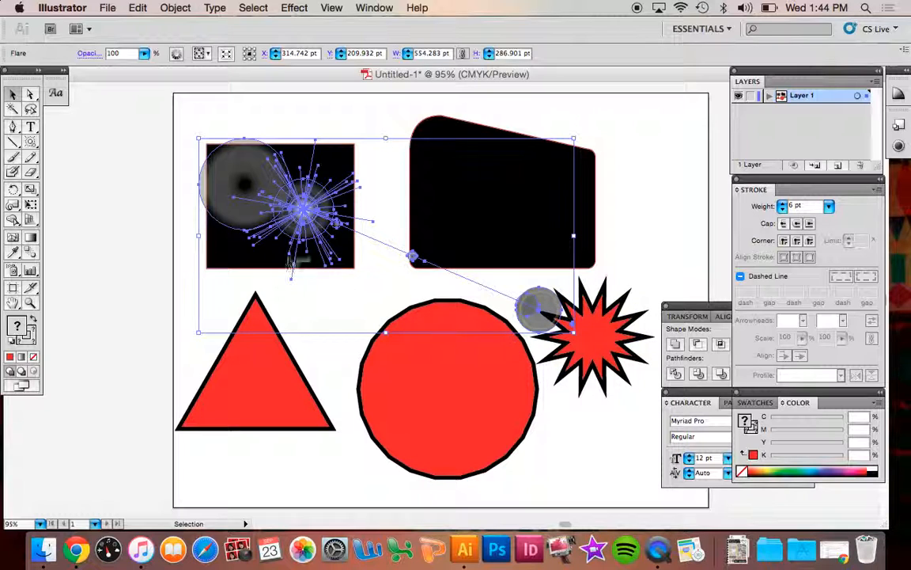
click(77, 189)
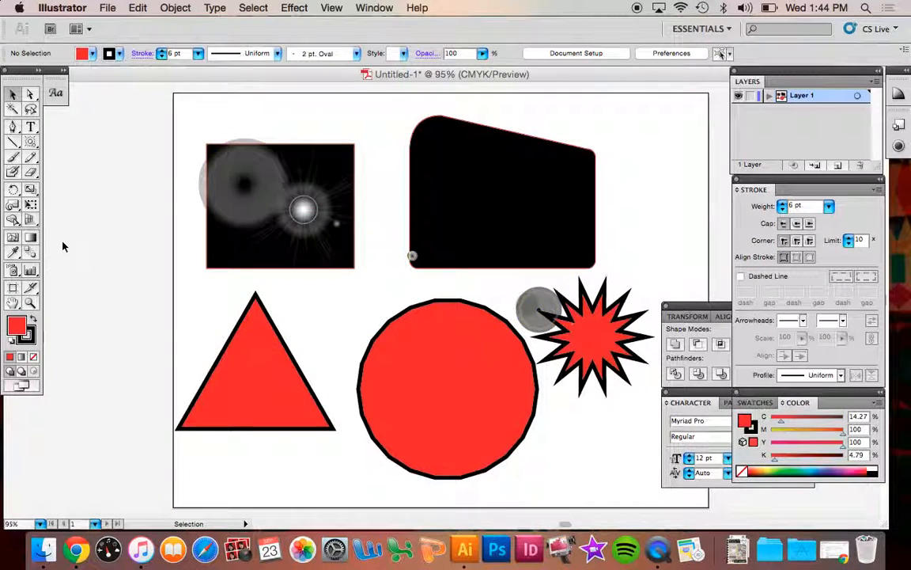
drag(242, 198, 272, 214)
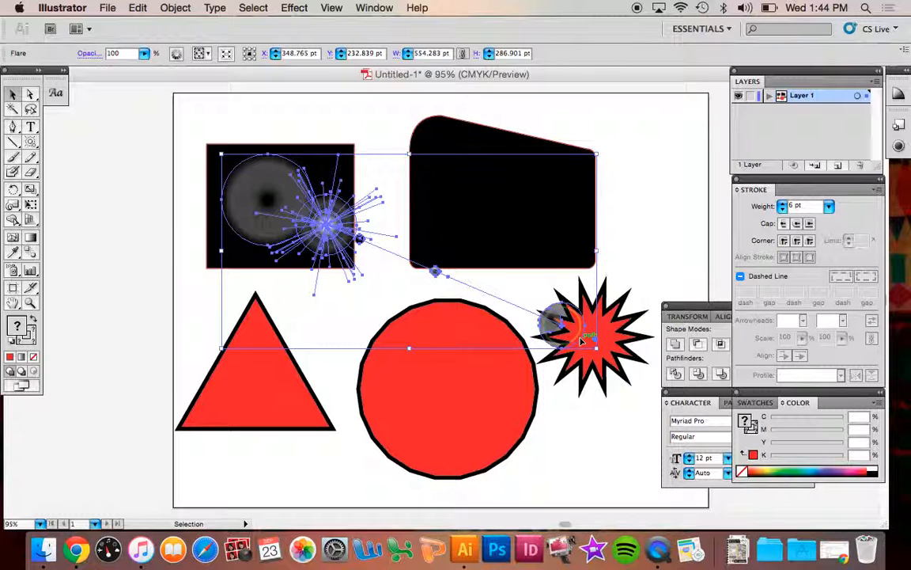
key(Delete)
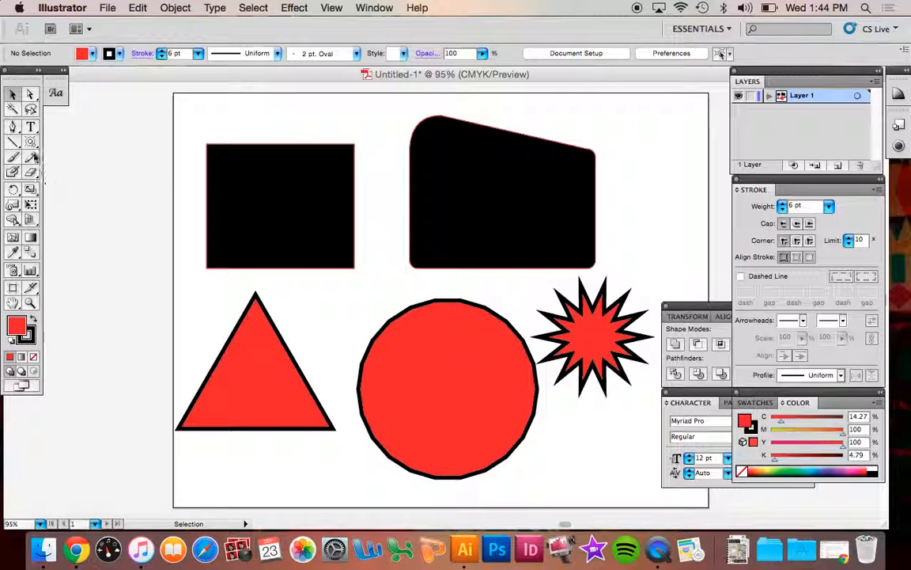
drag(30, 142, 113, 220)
click(112, 228)
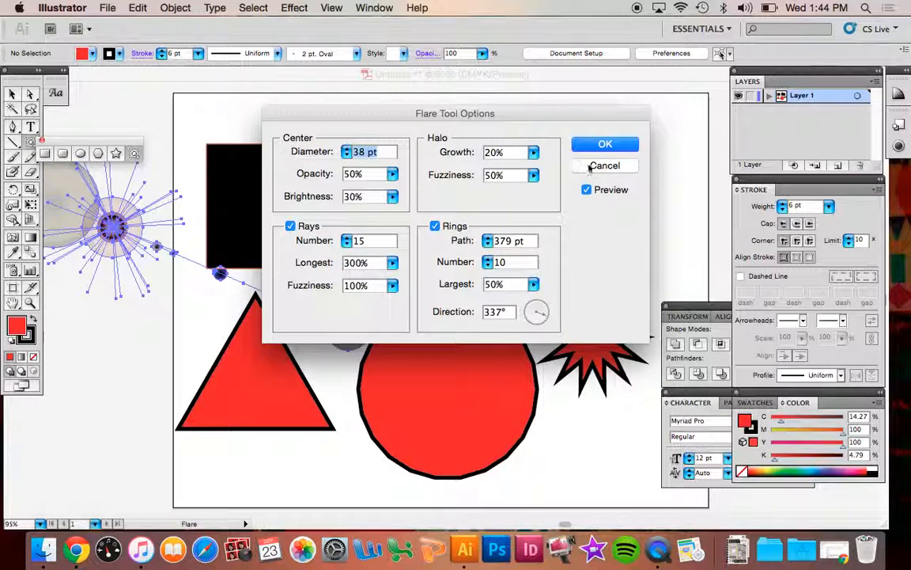
click(601, 166)
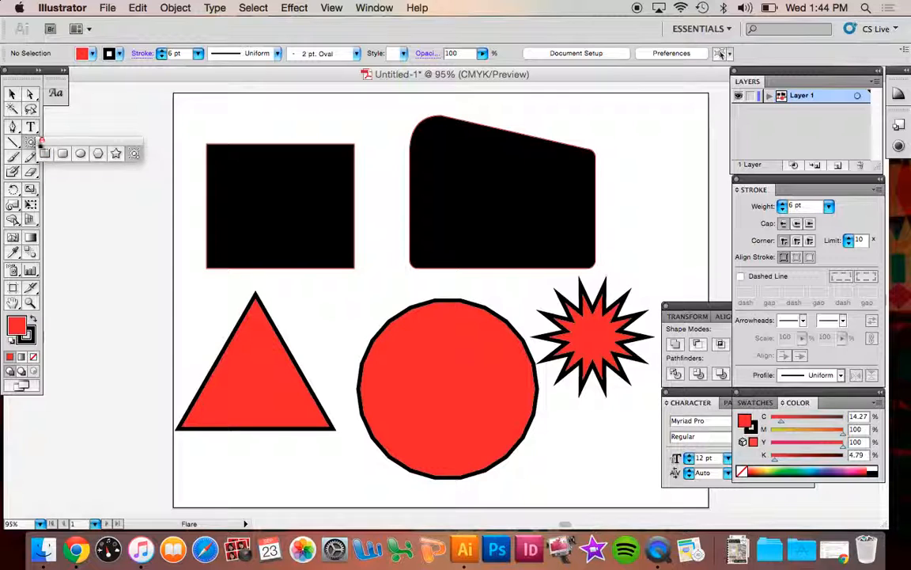
click(41, 142)
Place a flare with the preset flare options on the black rectangle and delete it
drag(30, 141, 71, 217)
click(262, 204)
click(595, 151)
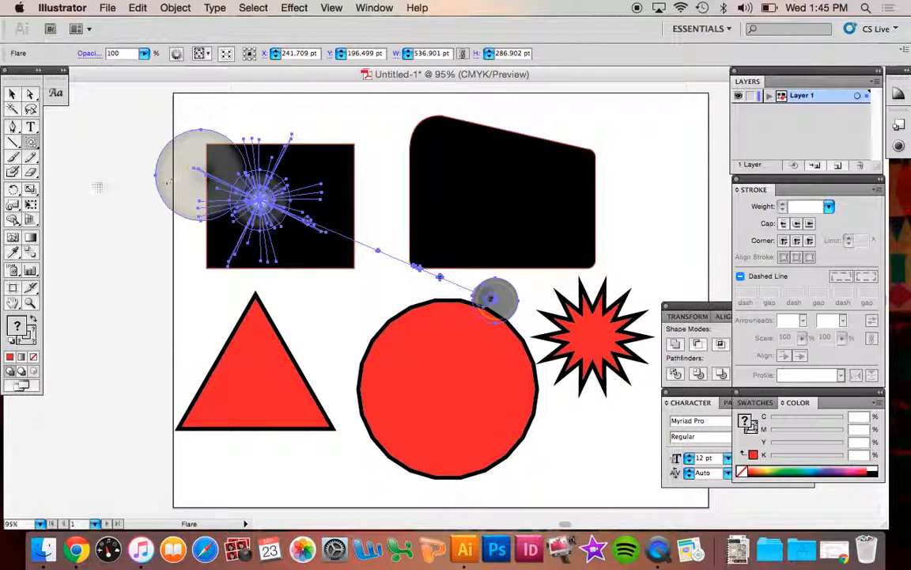
click(12, 93)
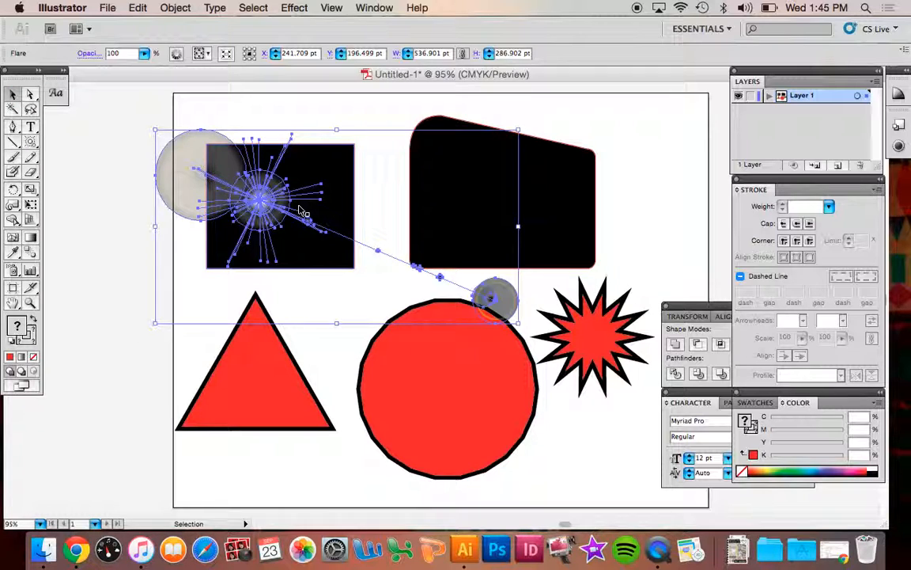
key(Delete)
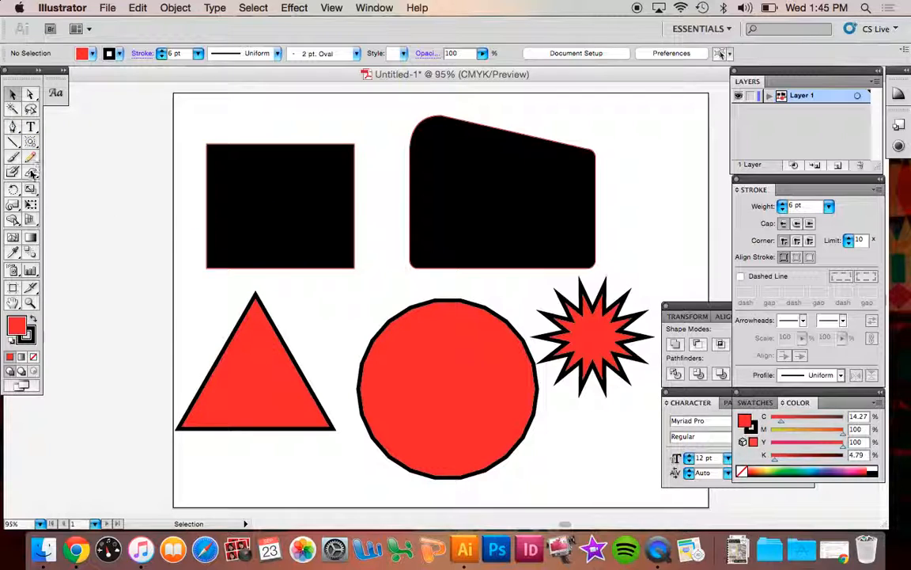
Cut the black rectangle in two with the Knife tool along a freehand wavy line running from its top edge to its bottom edge
mouse_move(32, 175)
mouse_down()
mouse_move(61, 188)
mouse_move(76, 211)
mouse_up()
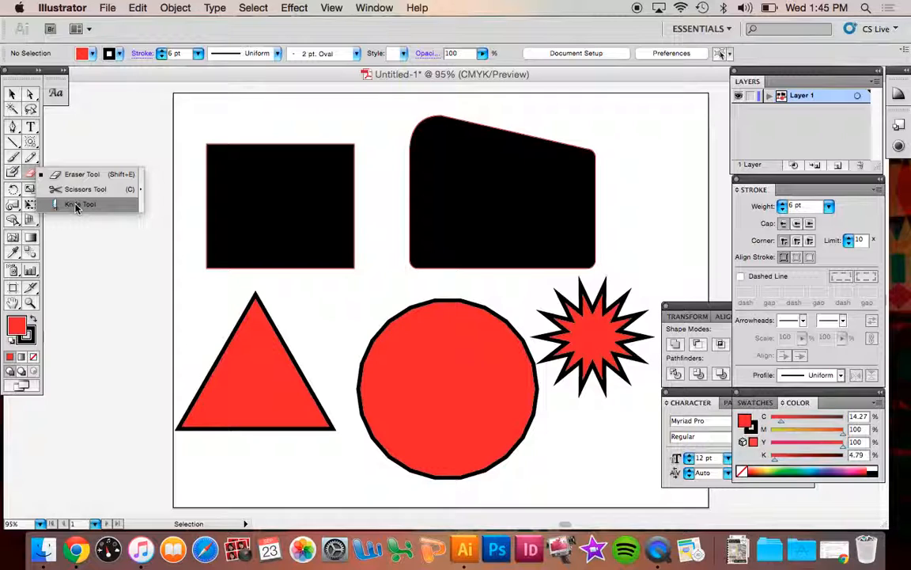
mouse_move(76, 207)
mouse_down()
mouse_move(76, 175)
mouse_move(78, 207)
mouse_up()
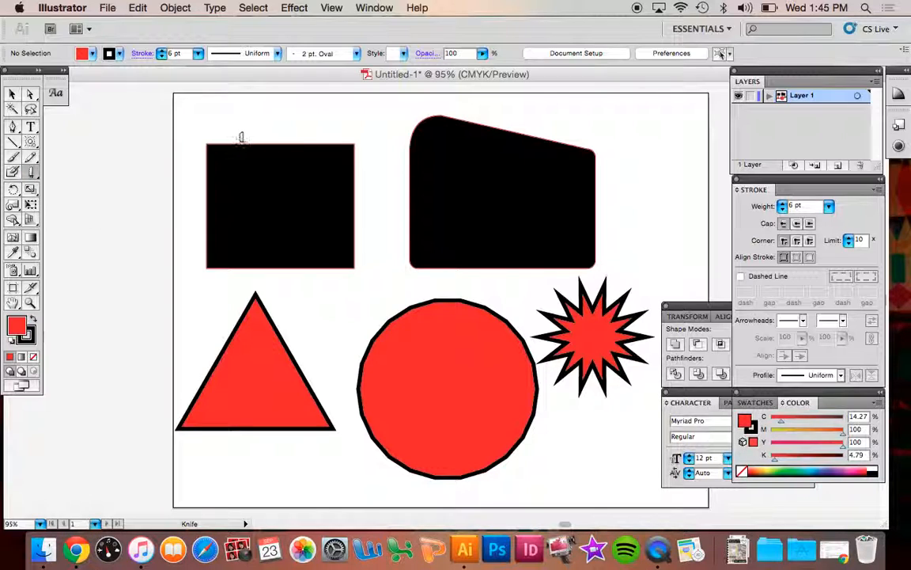
click(12, 94)
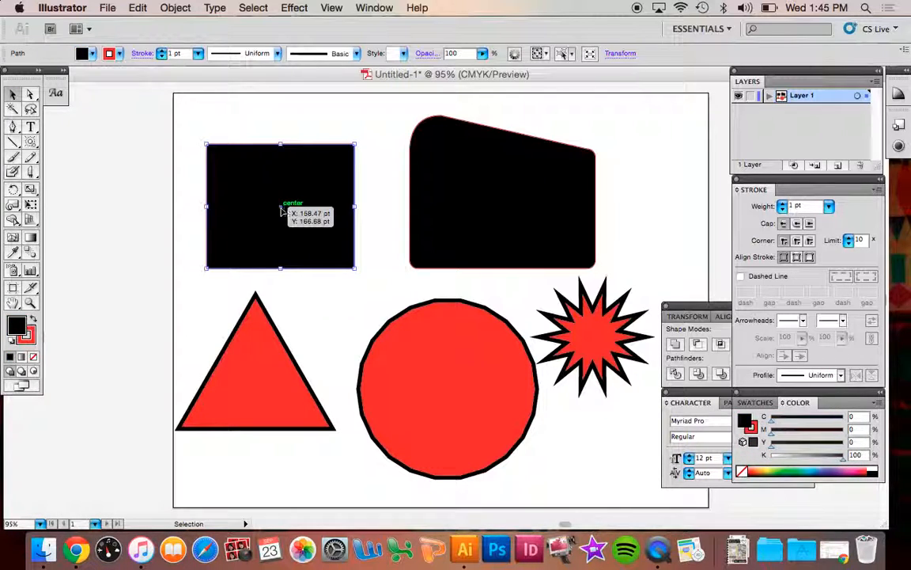
click(30, 172)
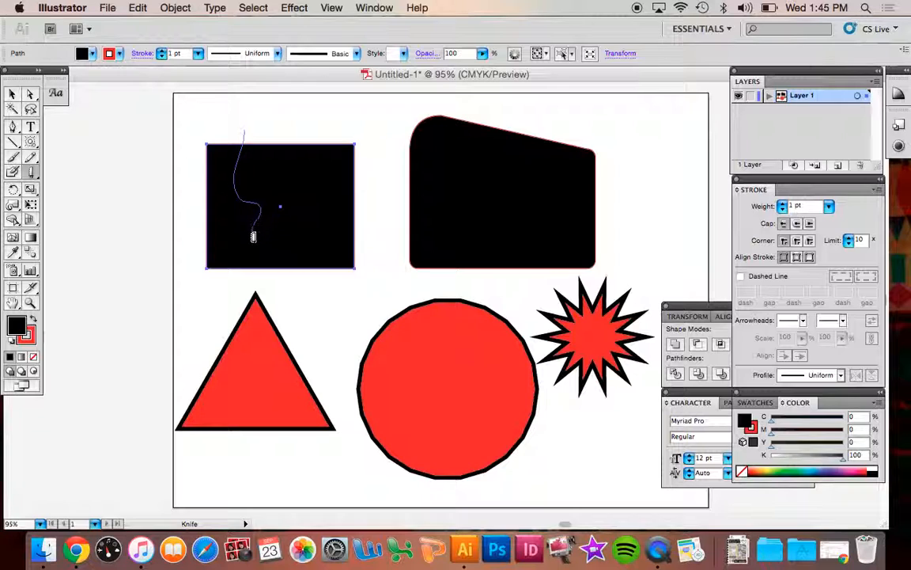
drag(332, 289, 336, 288)
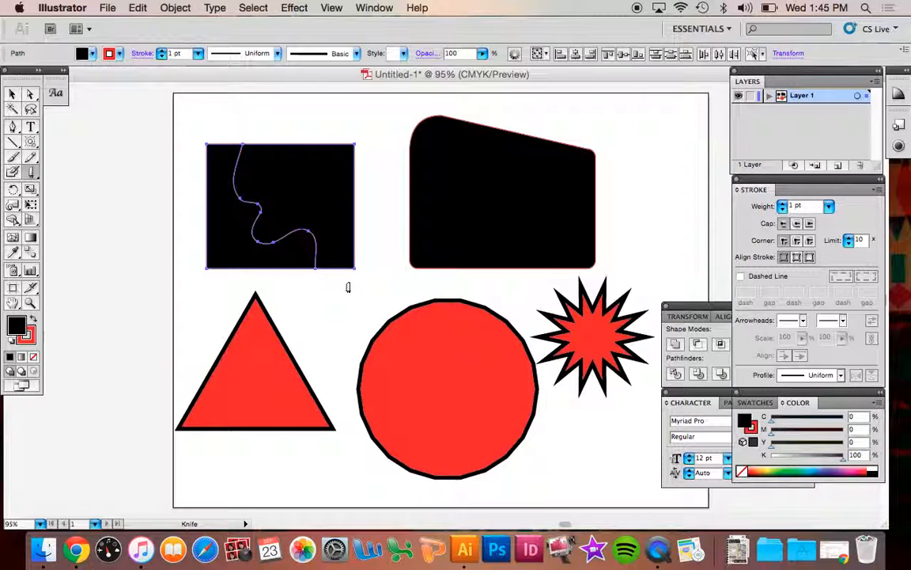
Move the right-hand piece of the cut rectangle slightly up and away from the left-hand piece, then deselect it
click(14, 96)
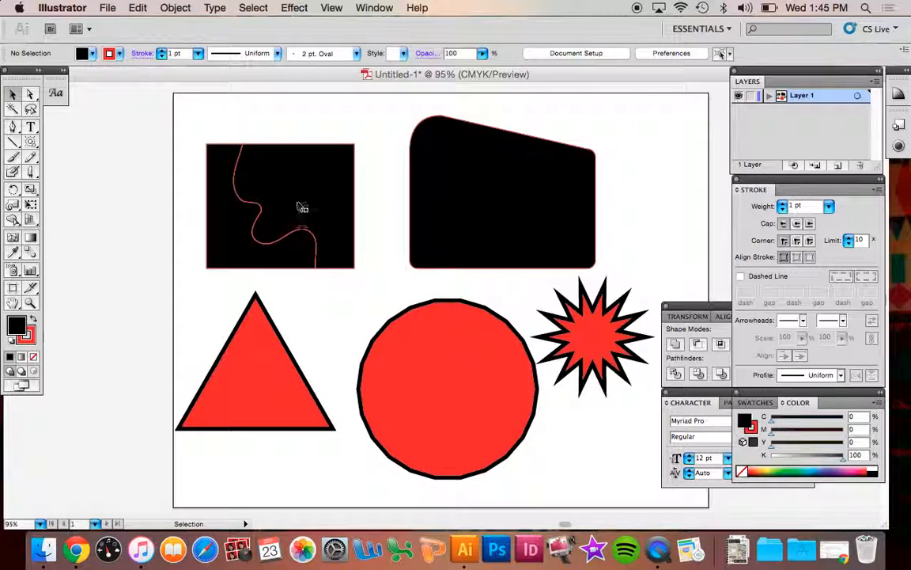
click(304, 205)
drag(305, 197, 312, 182)
click(102, 244)
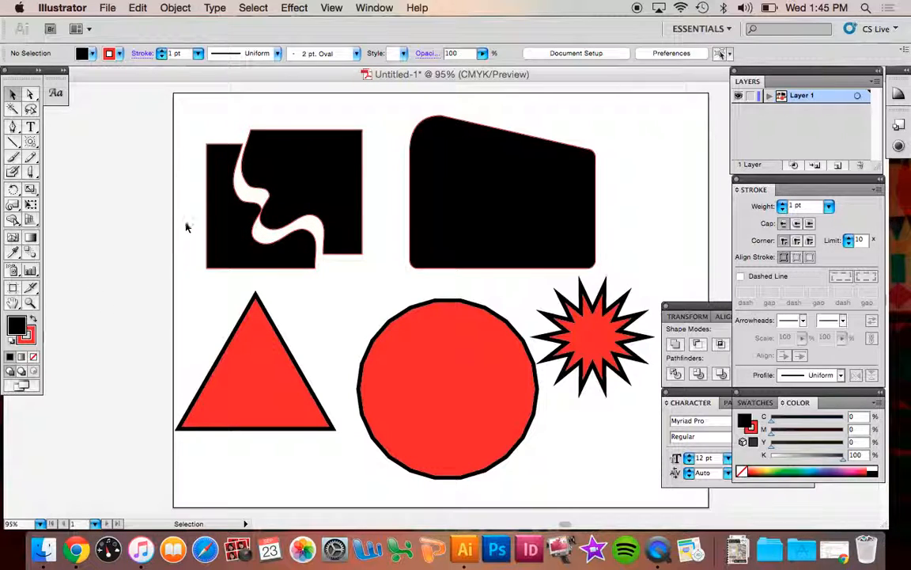
Move both rectangle pieces over the round red polygon and bring them to the front
drag(184, 136, 404, 382)
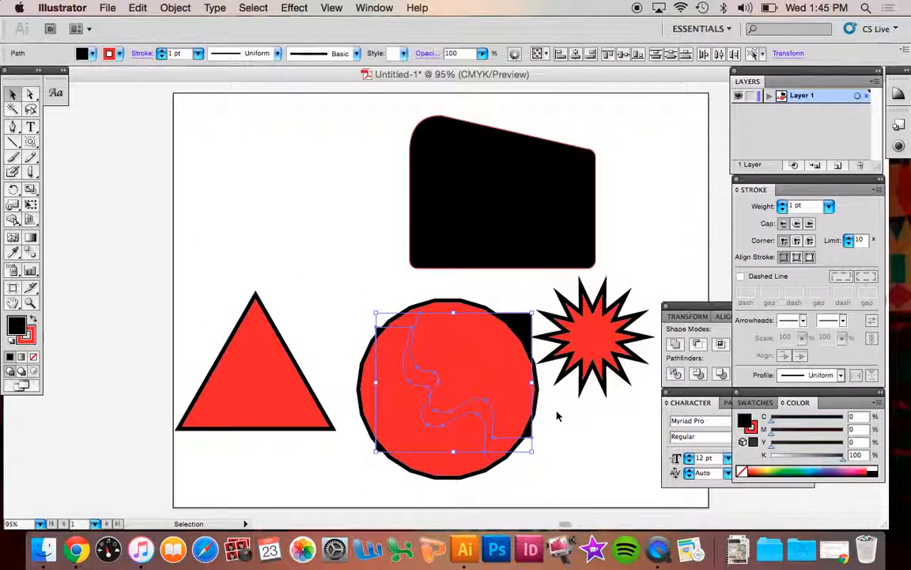
right_click(518, 320)
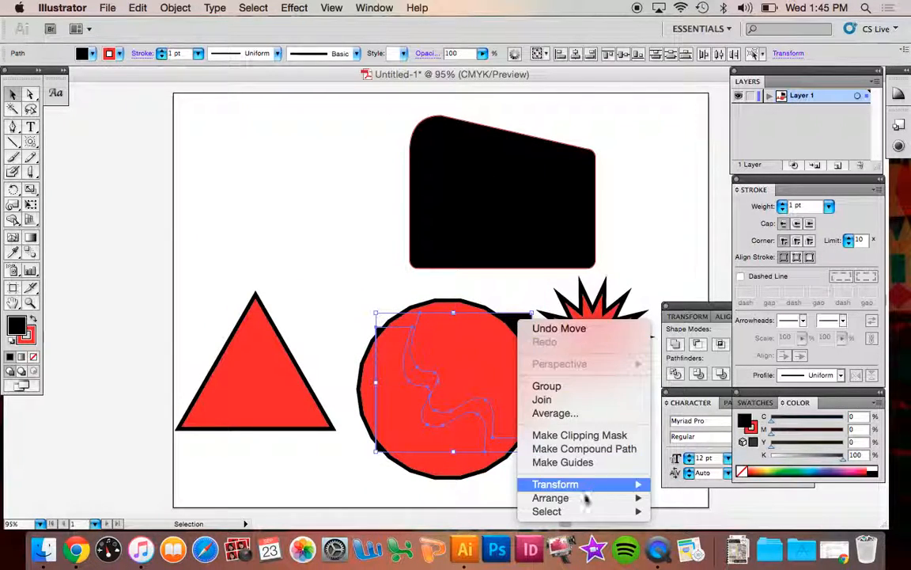
mouse_move(587, 497)
click(686, 452)
click(628, 497)
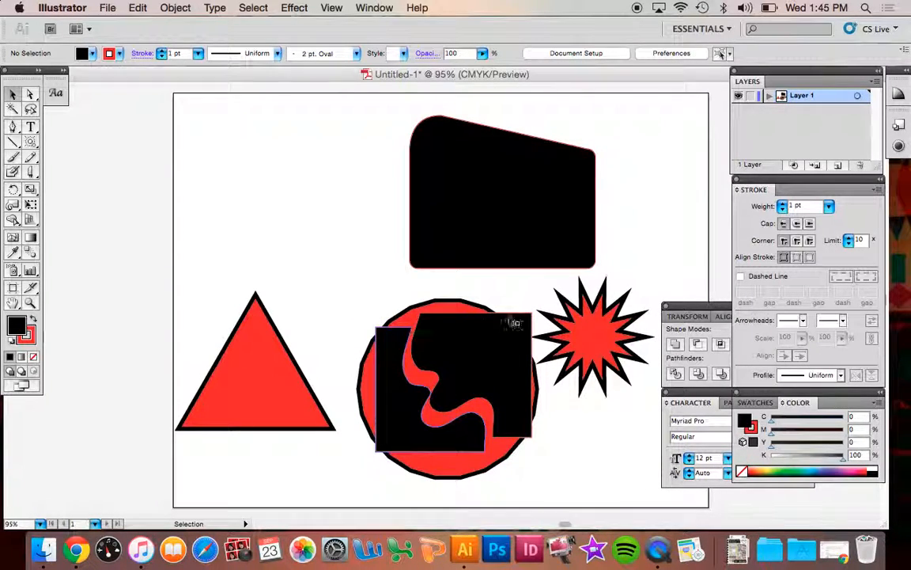
Shift the right-hand rectangle piece on the red polygon closer to the left-hand piece, leaving a thin wavy gap
drag(495, 346, 495, 335)
click(597, 462)
drag(473, 367, 473, 388)
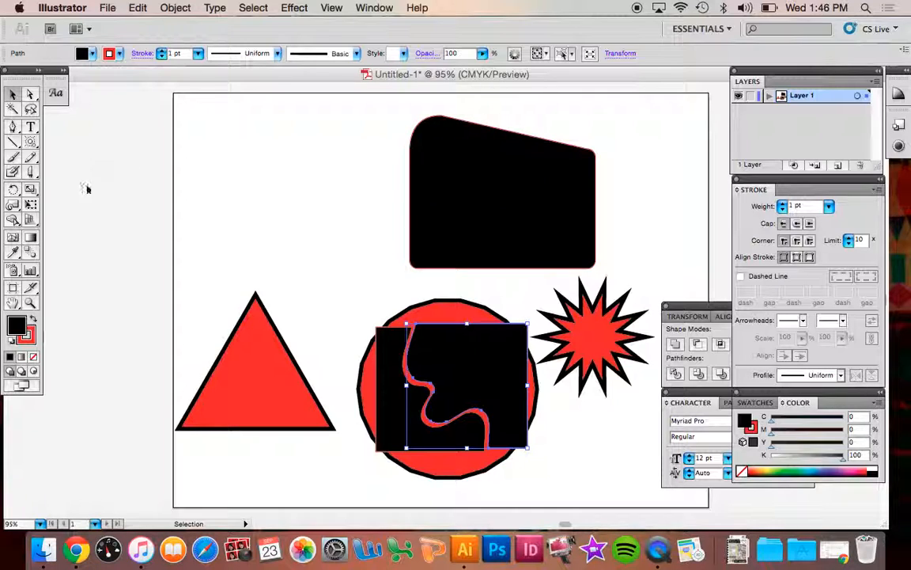
Try to cut the unselected slanted black shape with the Knife tool while the rectangle piece is still selected
click(30, 173)
mouse_move(517, 112)
mouse_down()
mouse_move(492, 288)
mouse_move(621, 297)
mouse_move(505, 273)
mouse_move(402, 279)
mouse_move(573, 286)
mouse_move(483, 273)
mouse_up()
mouse_move(486, 153)
mouse_down()
mouse_move(521, 236)
mouse_move(529, 184)
mouse_up()
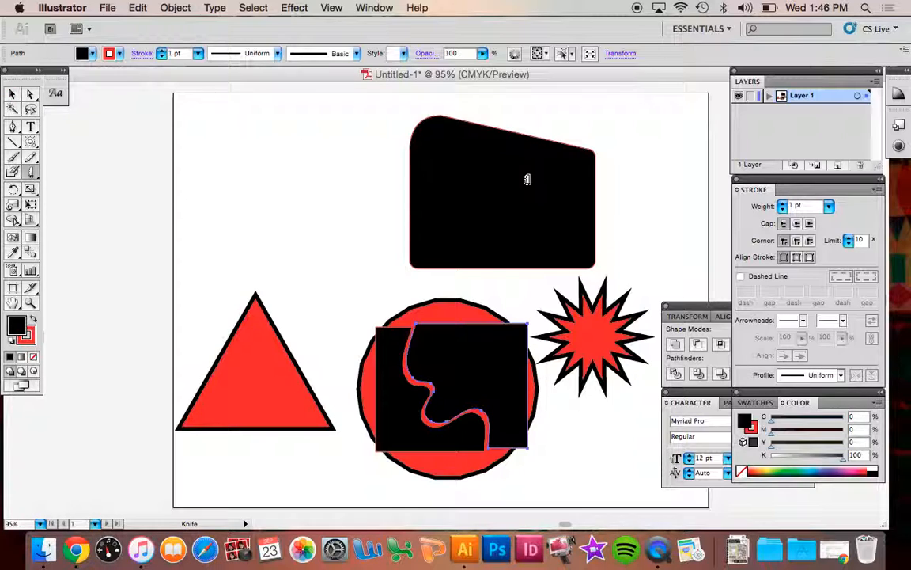
Select the slanted black shape and cut a rounded section out of its upper part with the Knife tool
click(11, 93)
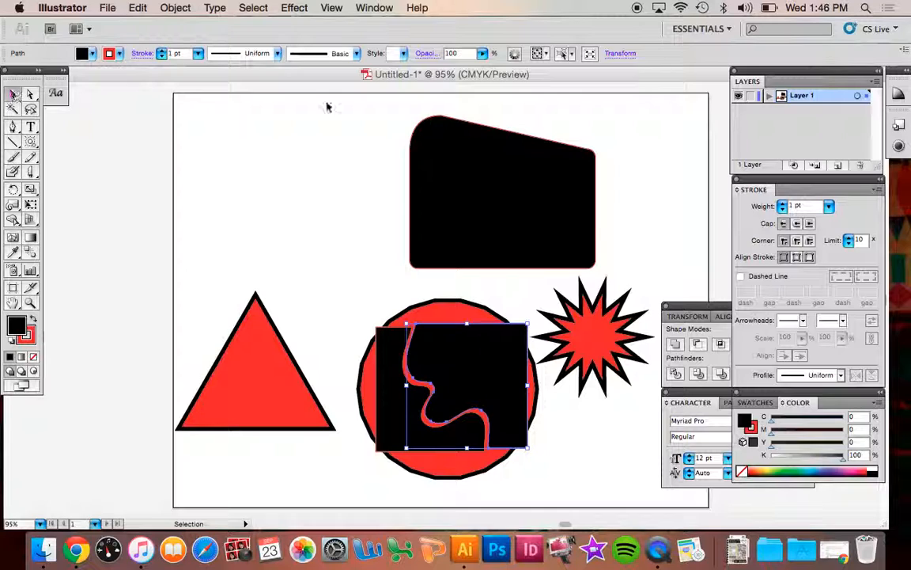
click(525, 197)
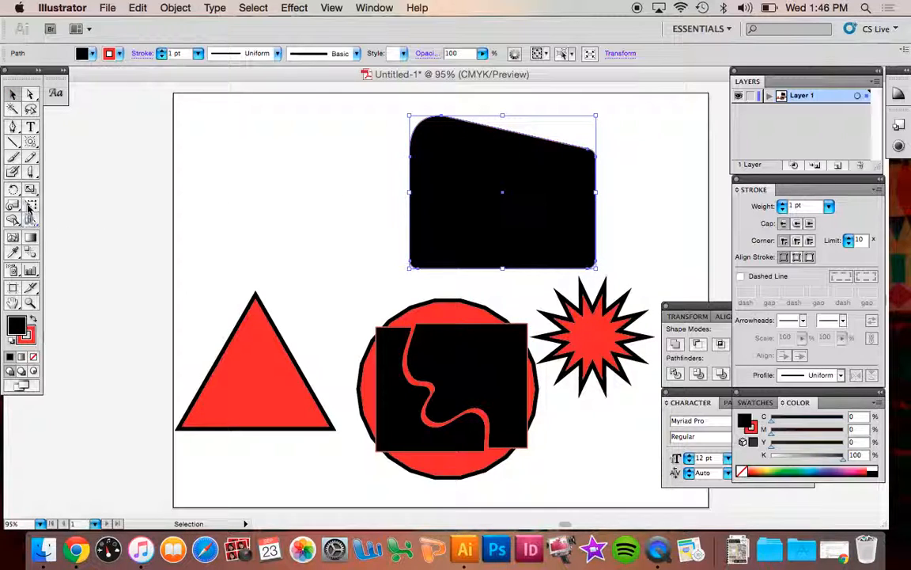
click(30, 172)
mouse_move(498, 120)
mouse_down()
mouse_move(495, 235)
mouse_move(520, 116)
mouse_up()
Move the rounded cut-out slightly up and to the right of its opening in the slanted black shape, and deselect it
click(11, 93)
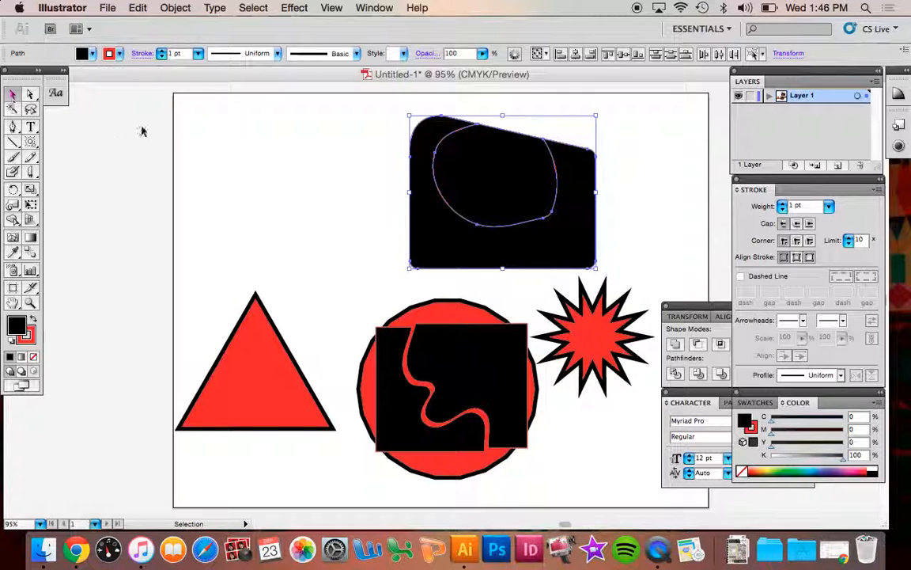
drag(551, 195, 557, 182)
click(676, 160)
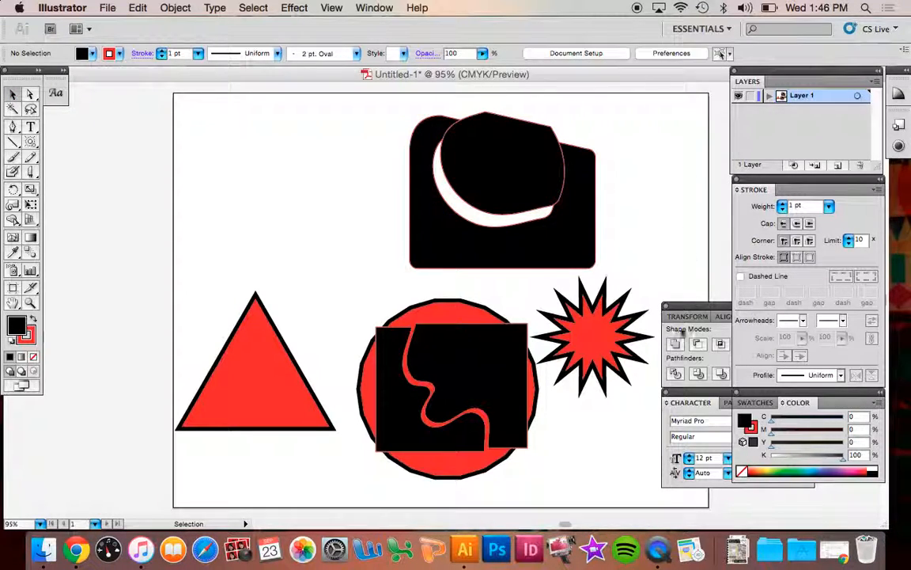